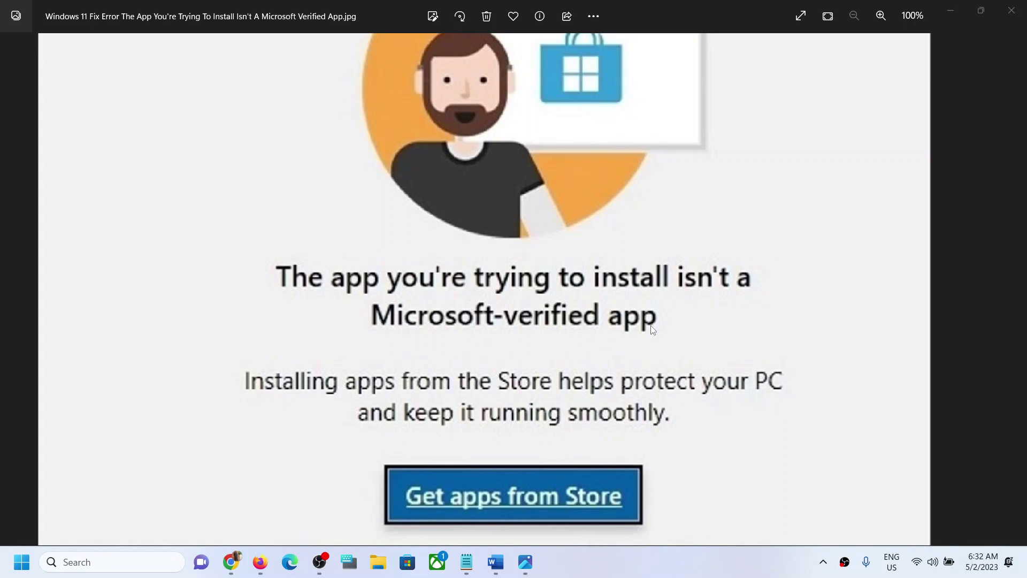
# - Launch Settings from the Start menu's pinned apps and go to the Apps section
pyautogui.click(22, 562)
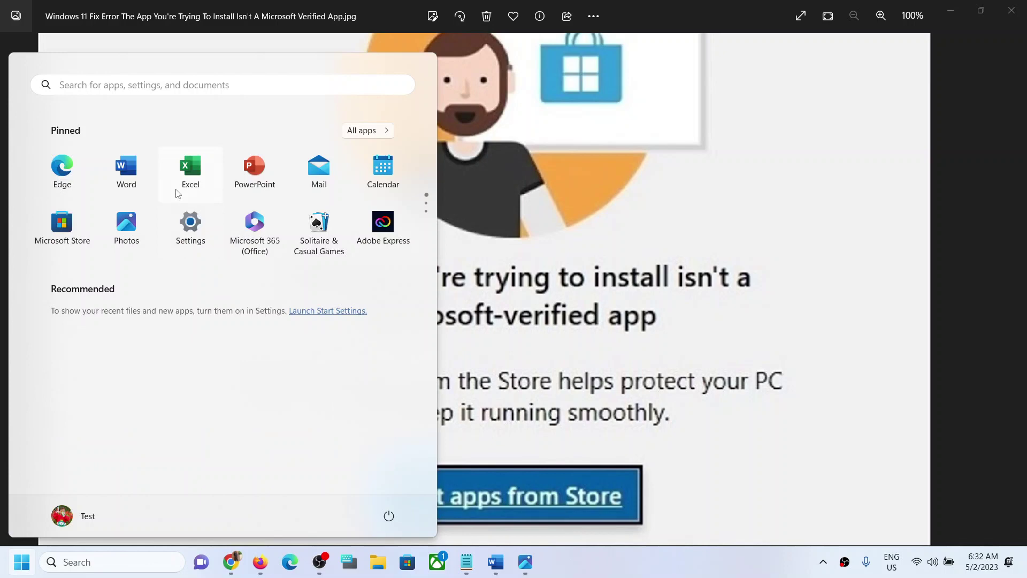
pyautogui.click(190, 224)
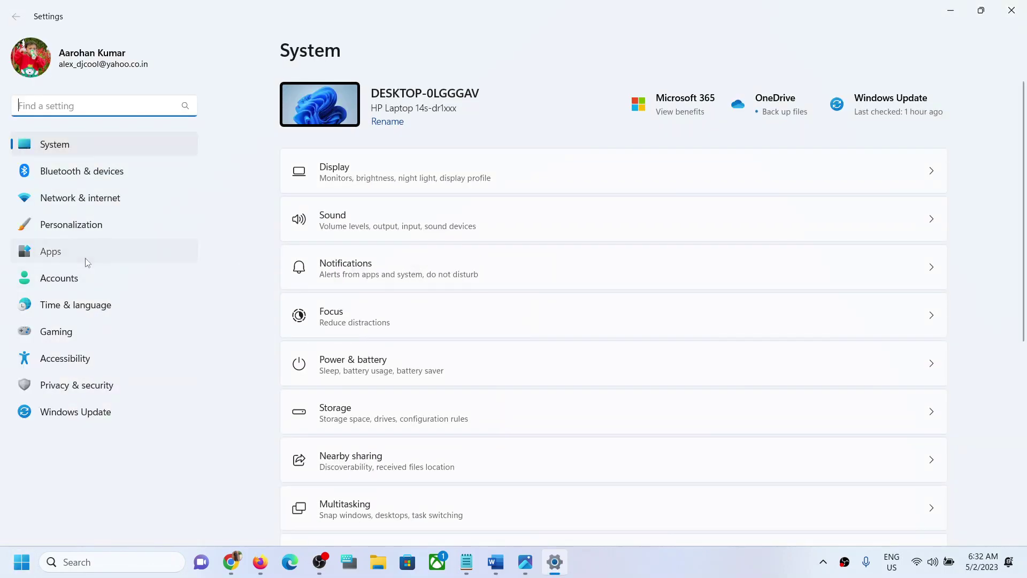
pyautogui.click(86, 256)
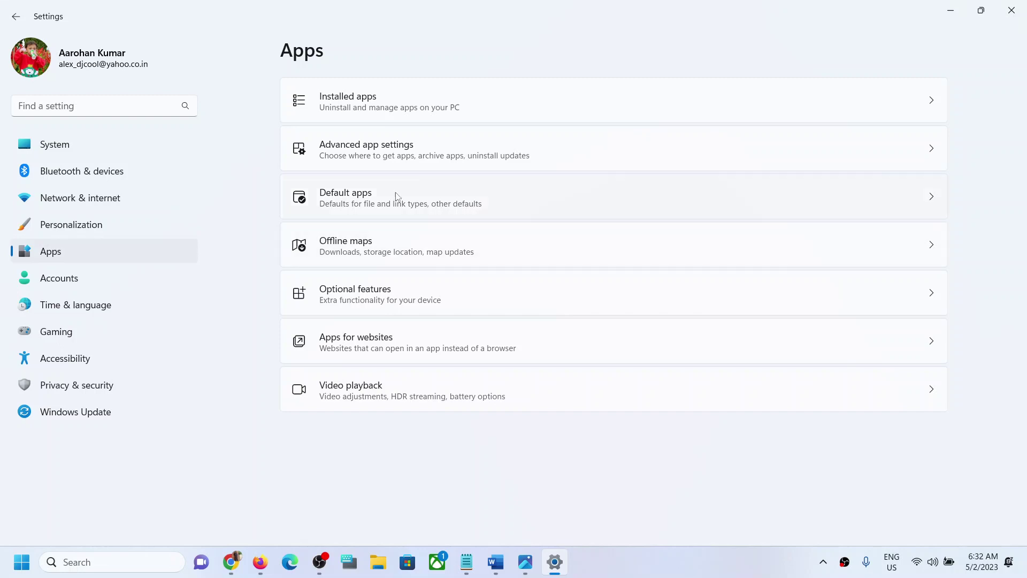
# - Open the Advanced app settings page, where app sources are limited to Microsoft Store only
pyautogui.click(404, 158)
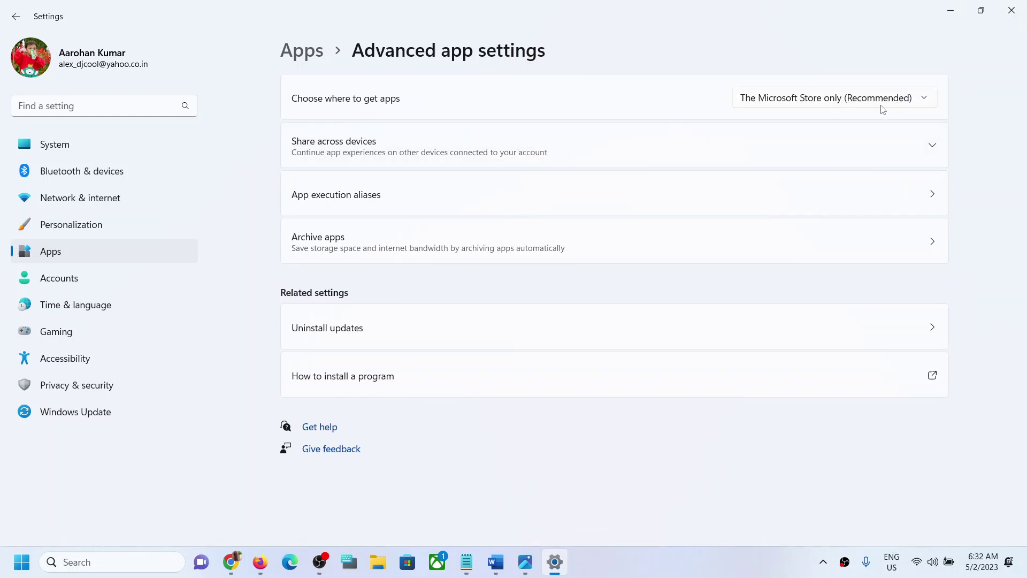
# - Set 'Choose where to get apps' to Anywhere, then bring the error image back to the front
pyautogui.click(816, 101)
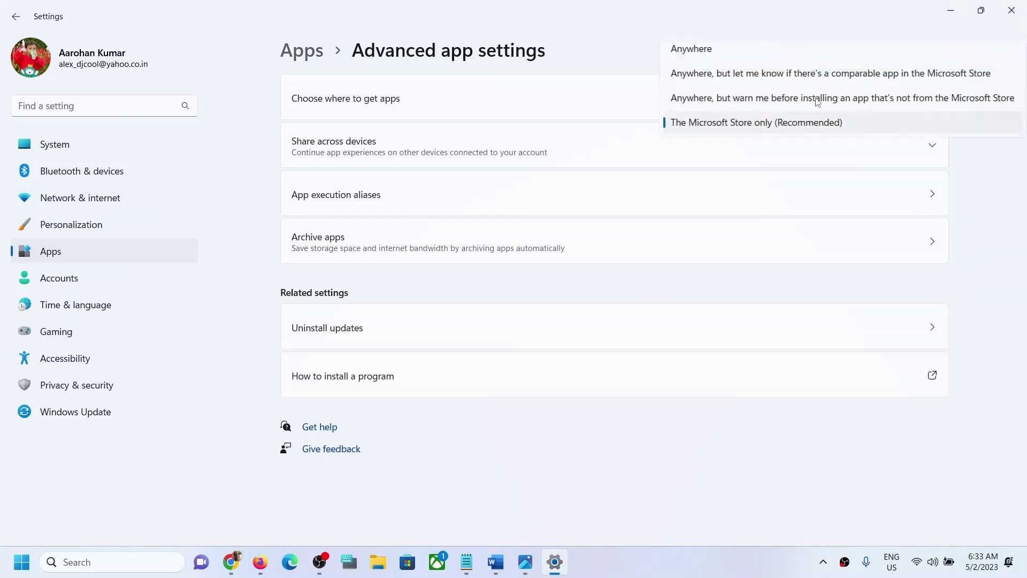
pyautogui.click(620, 107)
pyautogui.click(931, 98)
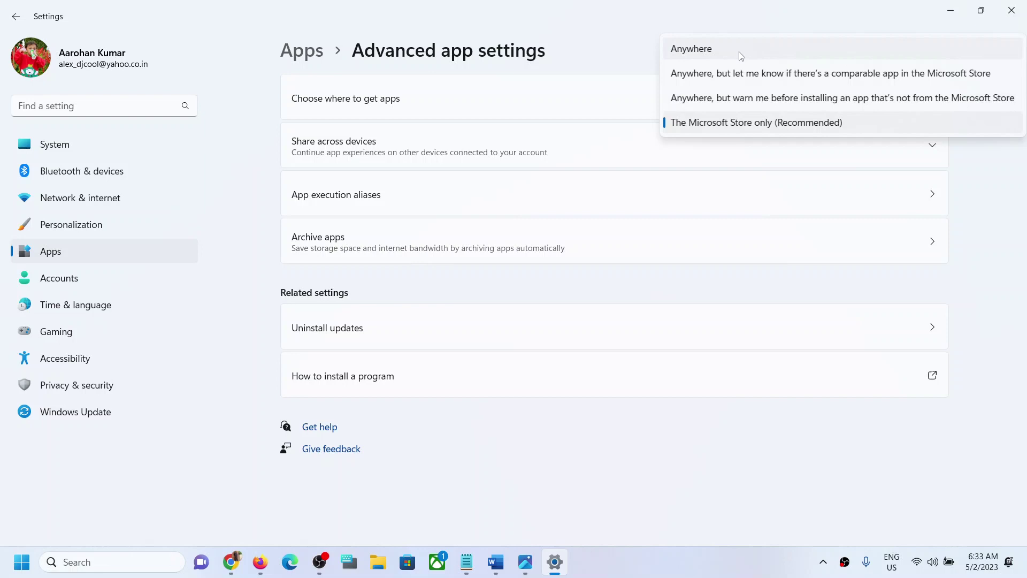
pyautogui.click(759, 49)
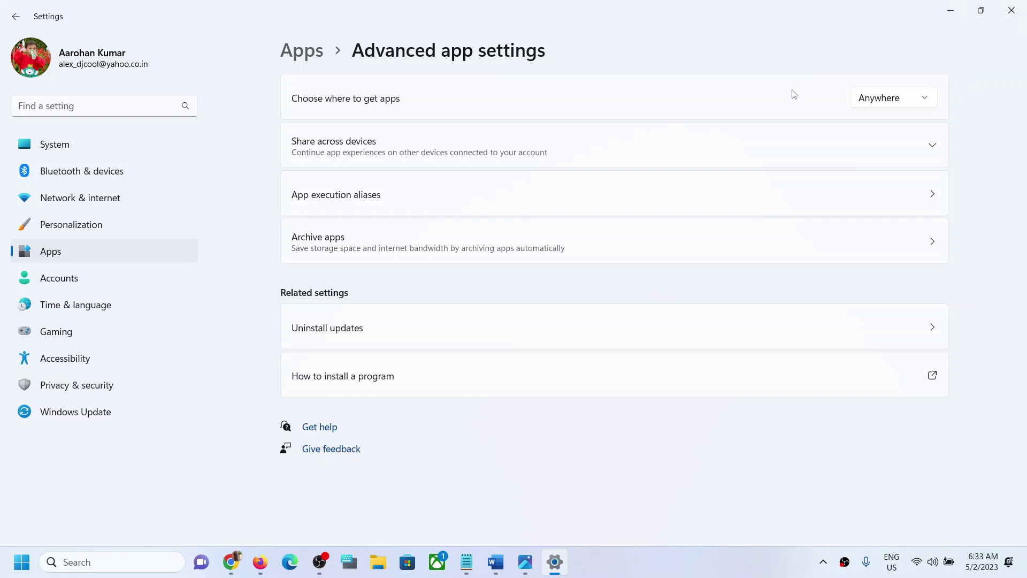
pyautogui.click(524, 562)
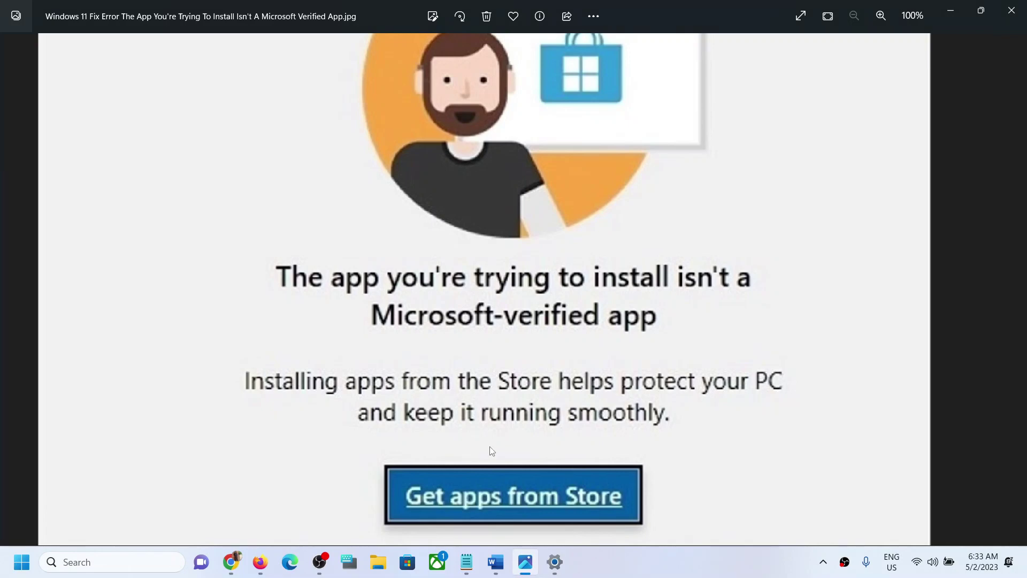
pyautogui.click(495, 561)
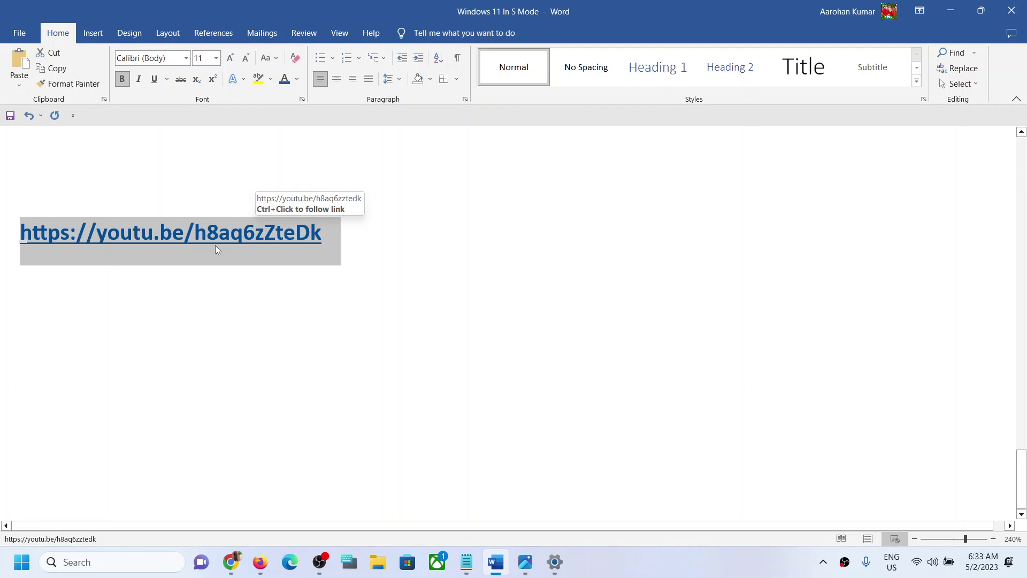
pyautogui.click(234, 564)
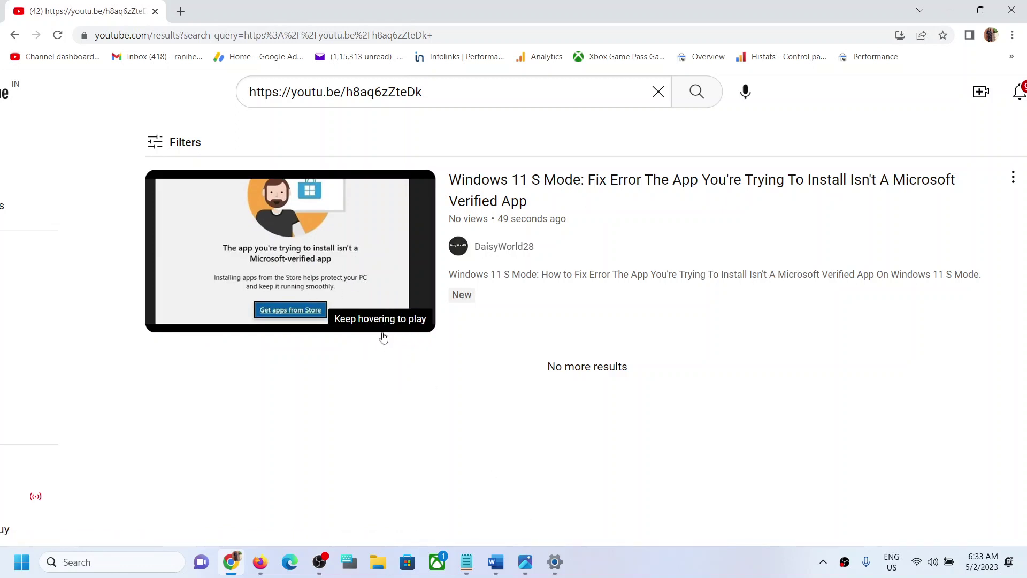
pyautogui.click(525, 562)
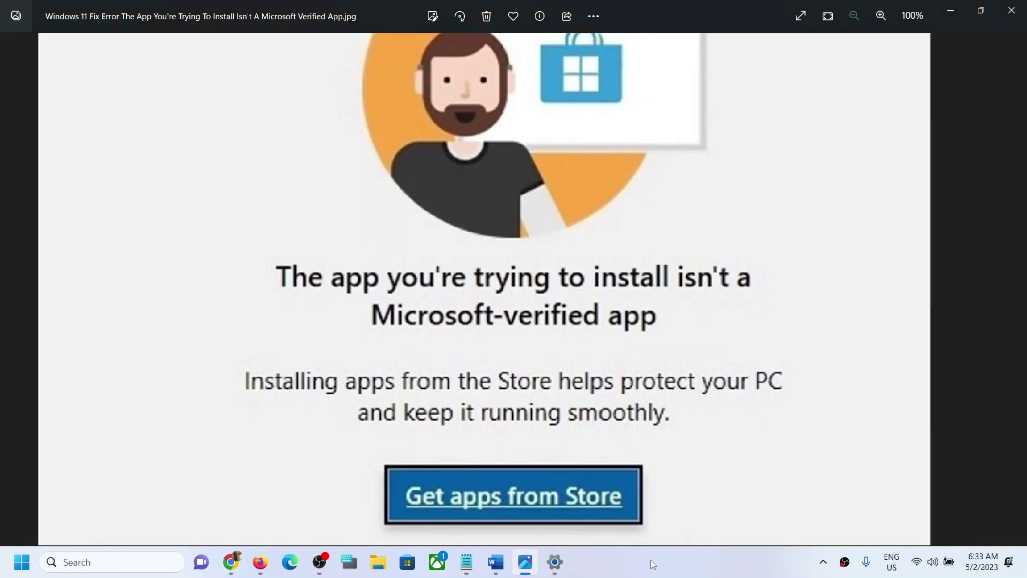